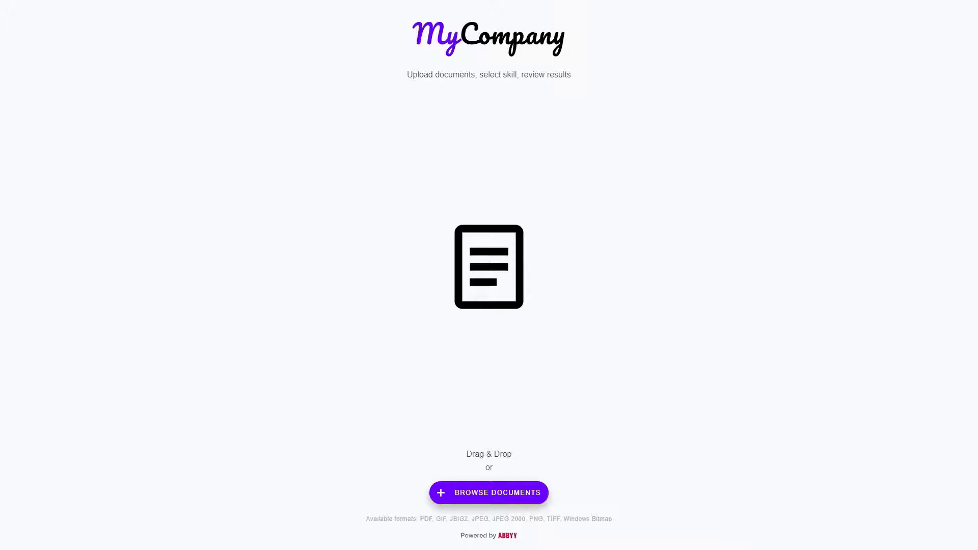
Step: Upload order_2.jpg and assign it the Reimagine PO Extraction skill
key(Return)
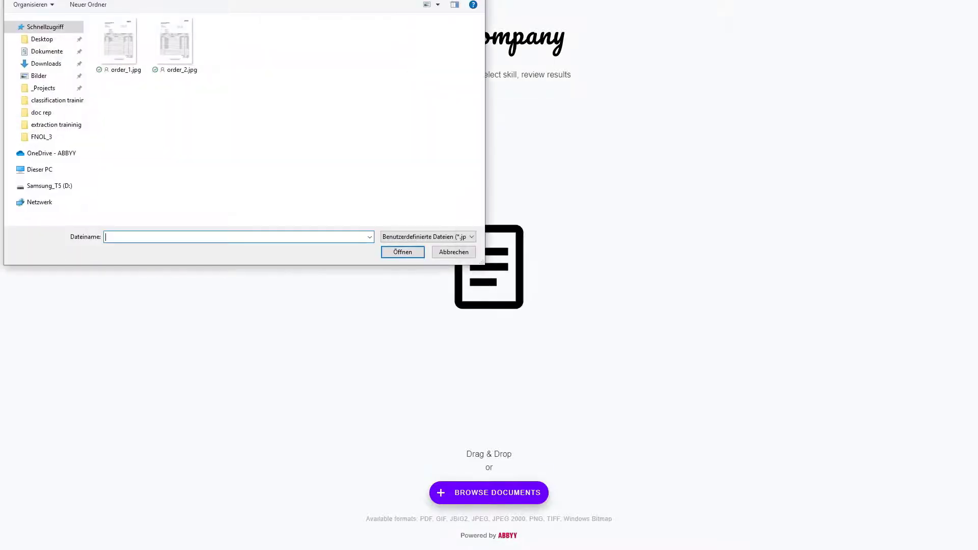
double_click(175, 43)
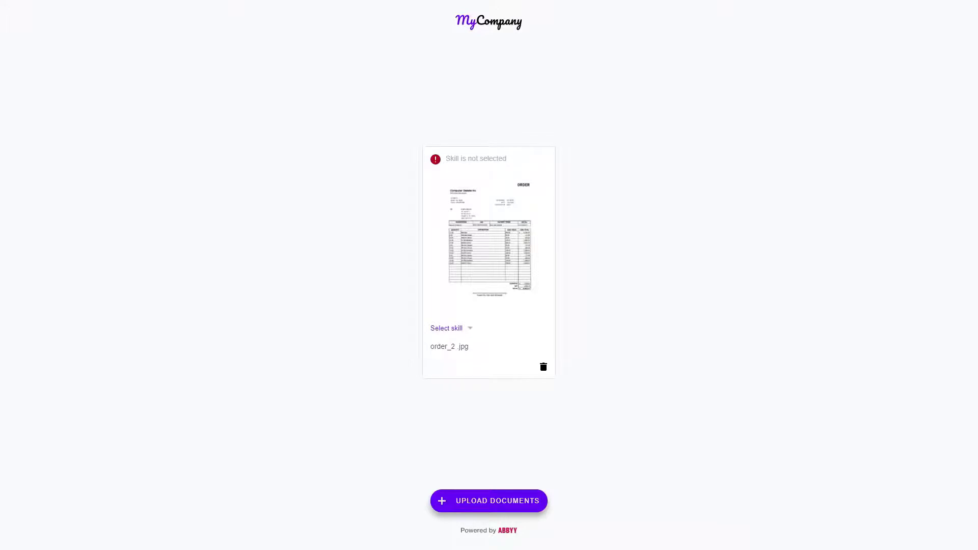
key(Return)
key(Down)
key(Down)
key(Down)
key(Down)
key(Down)
key(Down)
key(Down)
key(Down)
key(Down)
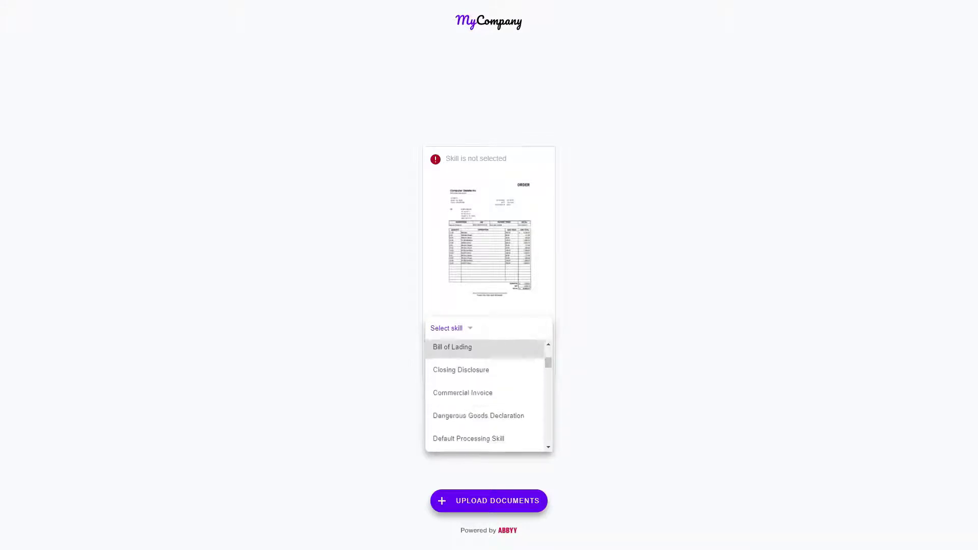
key(Down)
key(Down)
key(Down)
key(Down)
key(Down)
key(Down)
key(Down)
key(Down)
key(Down)
key(Down)
key(Down)
key(Down)
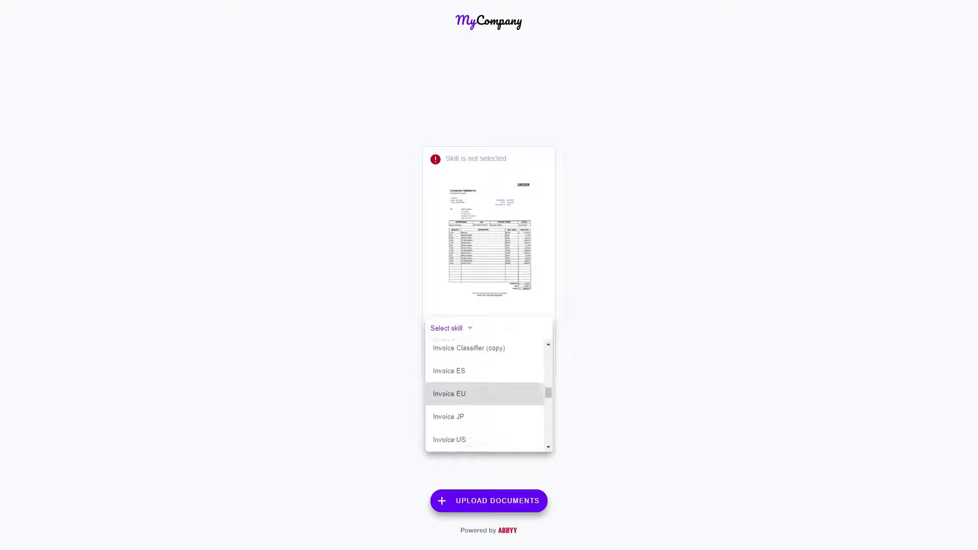
key(Down)
key(Down)
key(Down)
key(Down)
key(Down)
key(Down)
key(Down)
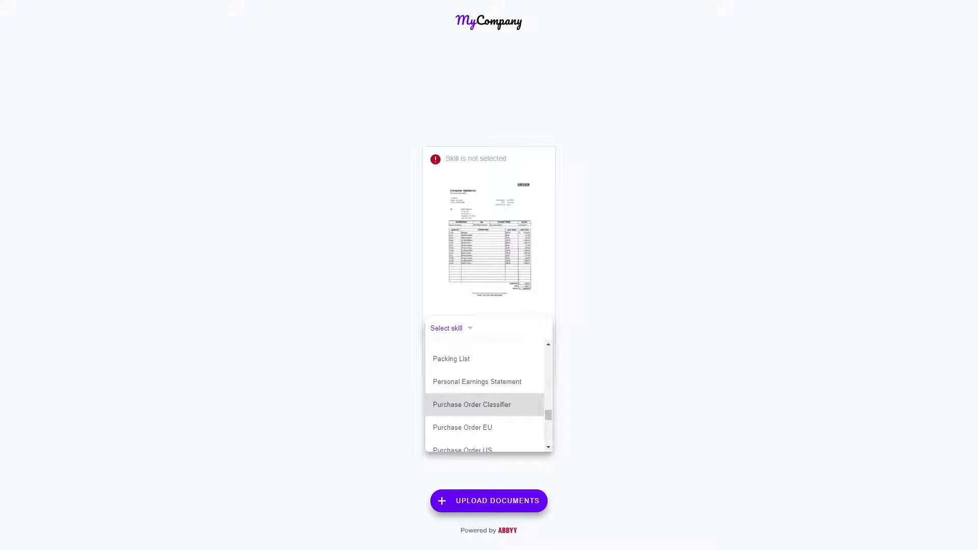
key(Down)
key(Down)
key(Down)
key(Down)
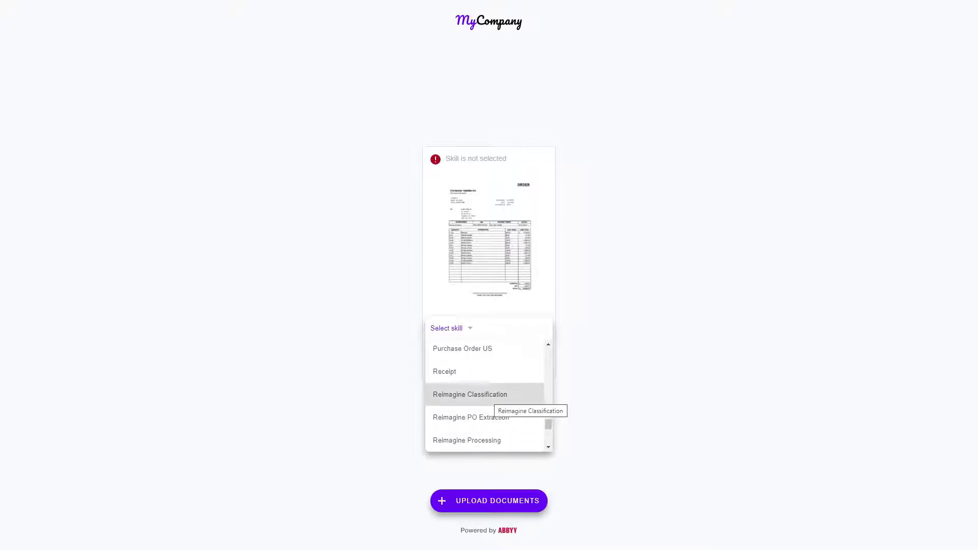
key(Down)
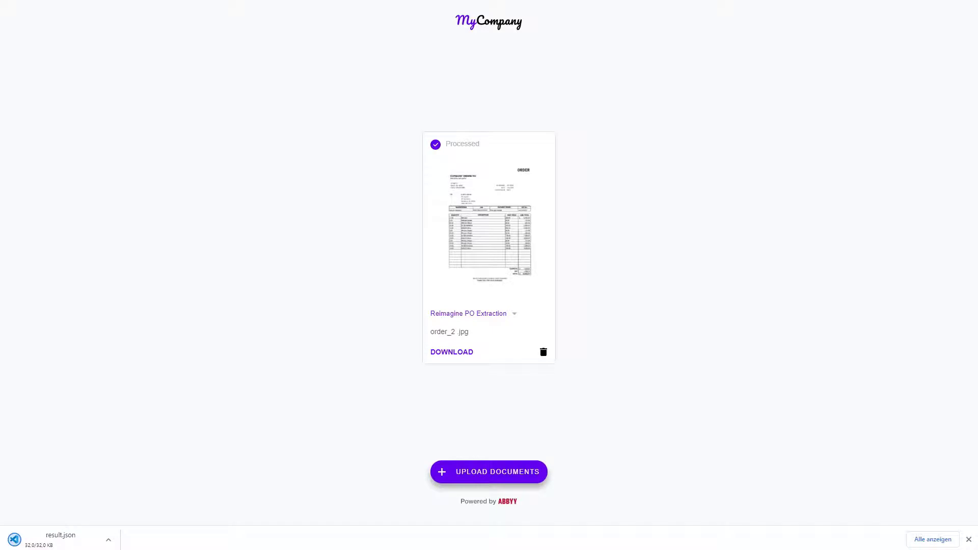
Step: Switch order_2.jpg's skill to Reimagine Processing so it goes to manual review
click(468, 313)
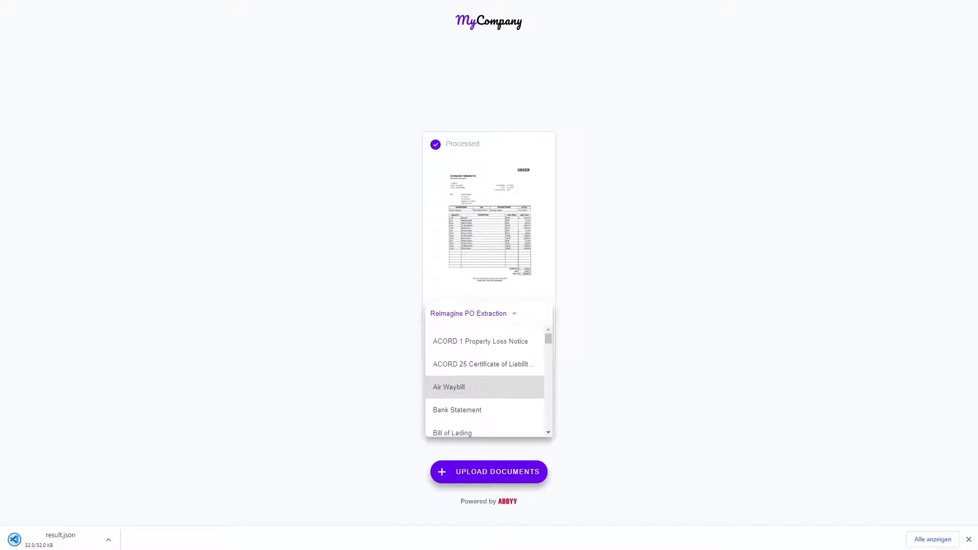
scroll(484, 387, down, 5)
scroll(484, 385, down, 8)
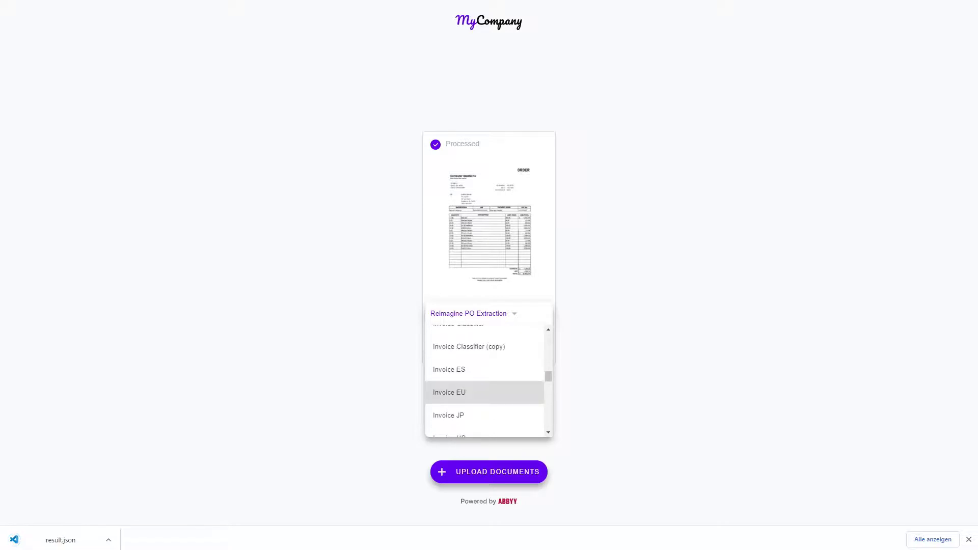
scroll(484, 402, down, 4)
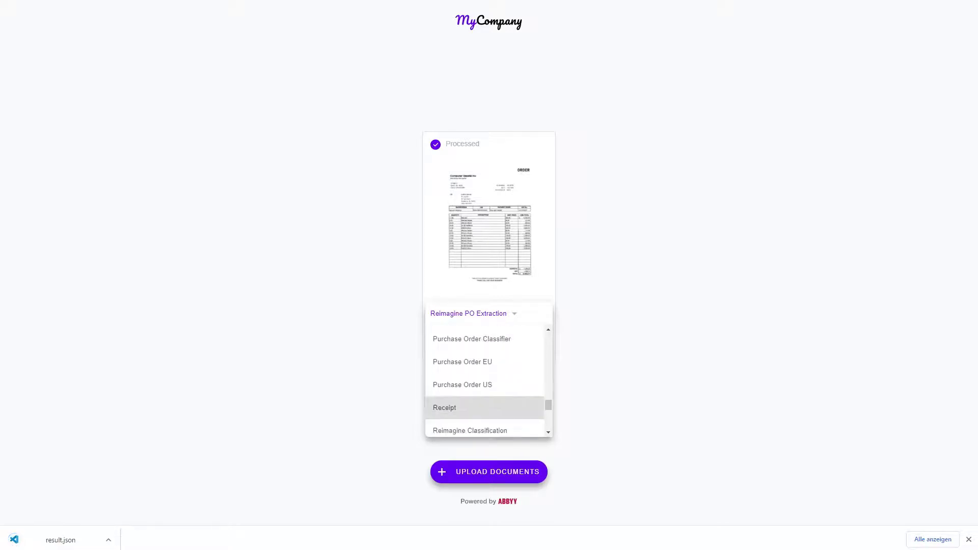
scroll(484, 402, down, 2)
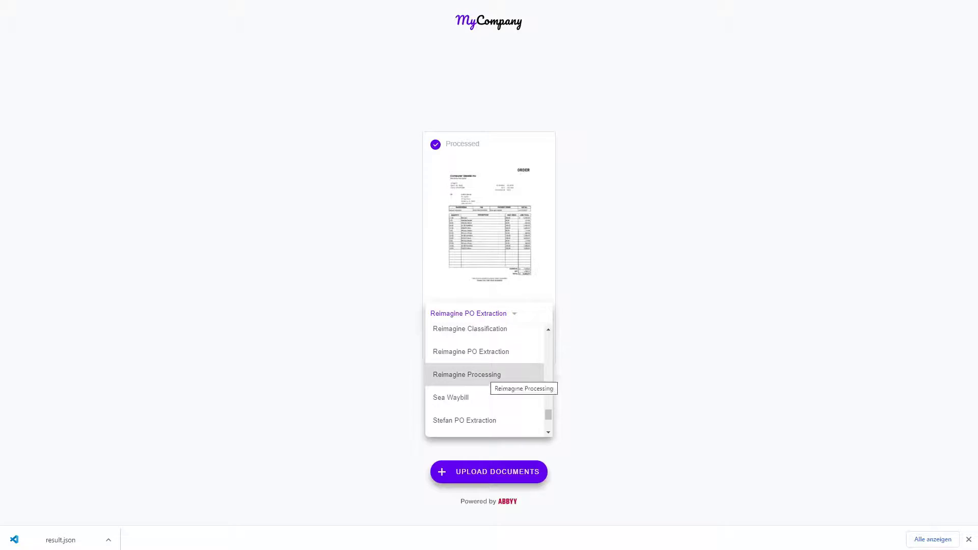
click(484, 376)
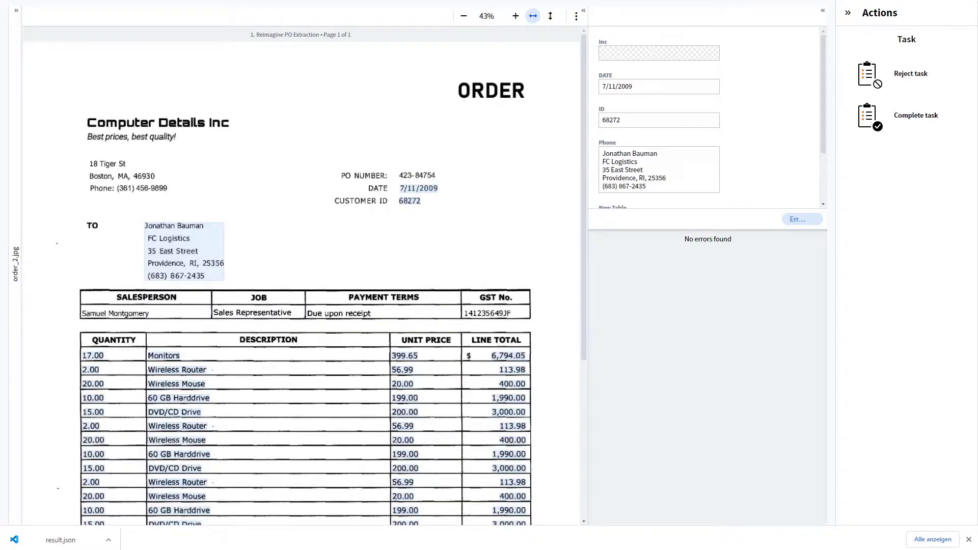
Step: Fill the Inc field with PO number 423-84754 from the image and complete the task
scroll(708, 117, down, 3)
scroll(708, 117, up, 3)
click(659, 53)
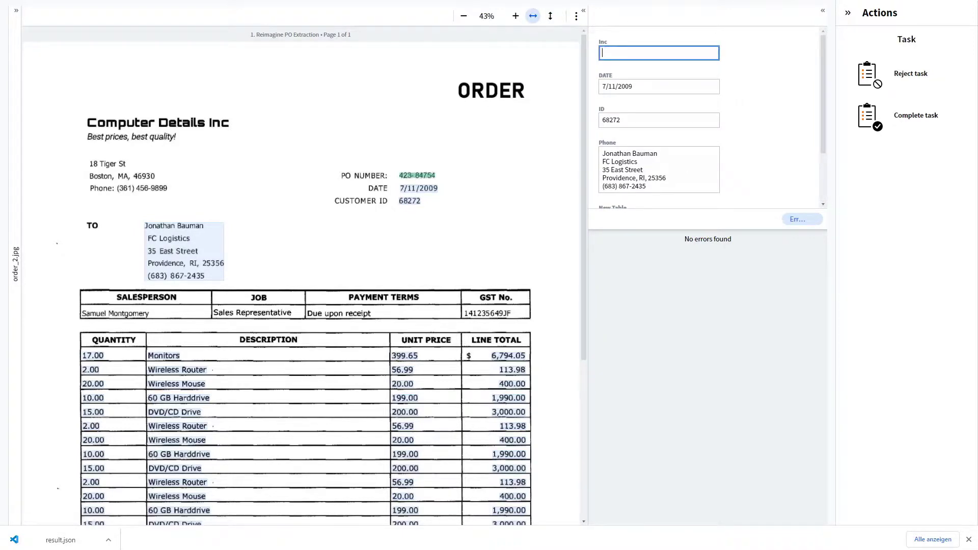
click(416, 175)
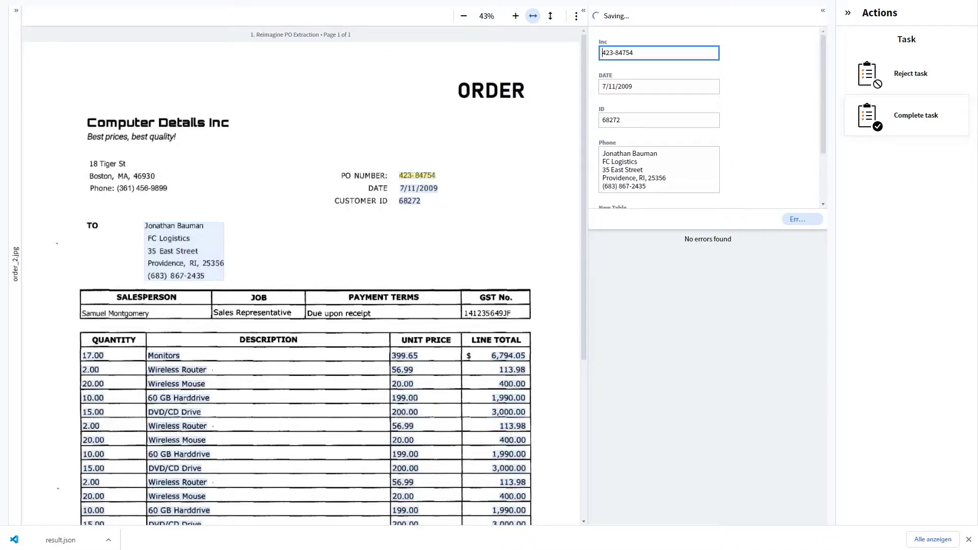
click(907, 115)
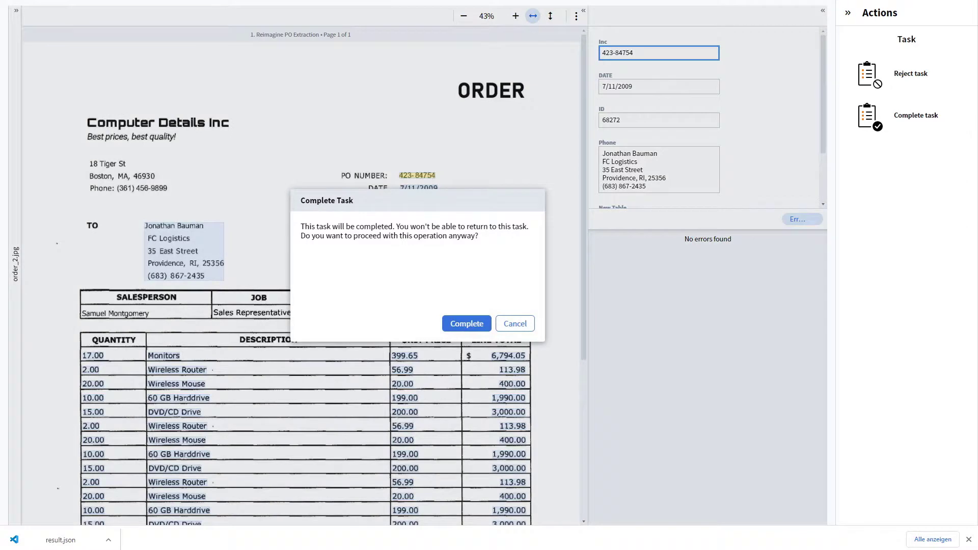
click(466, 324)
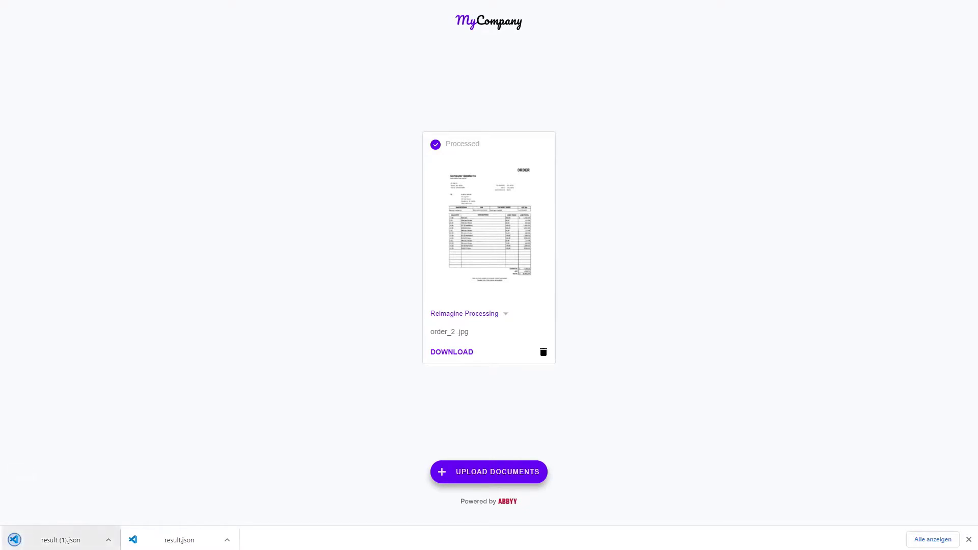
Step: Open the downloaded result (1).json from the browser download bar
click(61, 539)
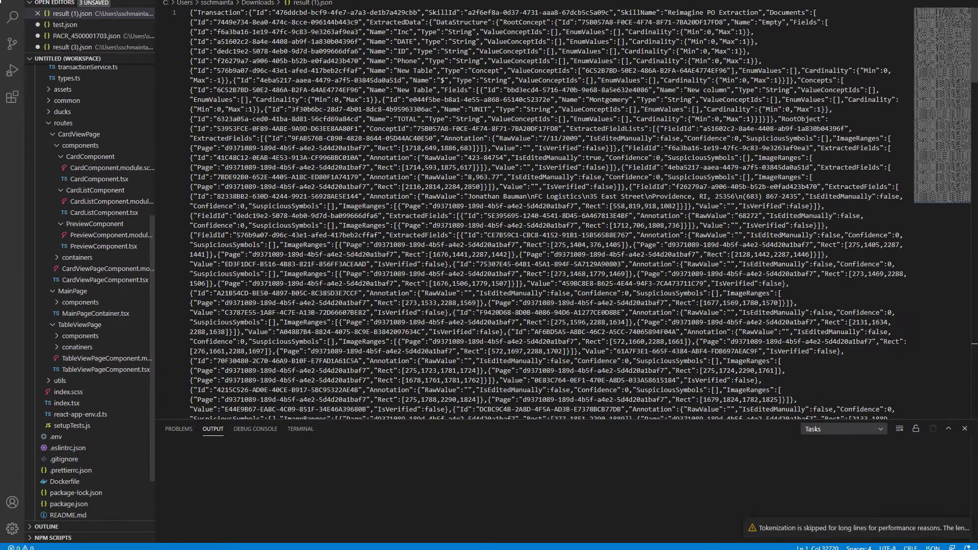
Step: Format result (1).json as indented JSON and inspect the '60 GB Harddrive' RawValue
click(467, 109)
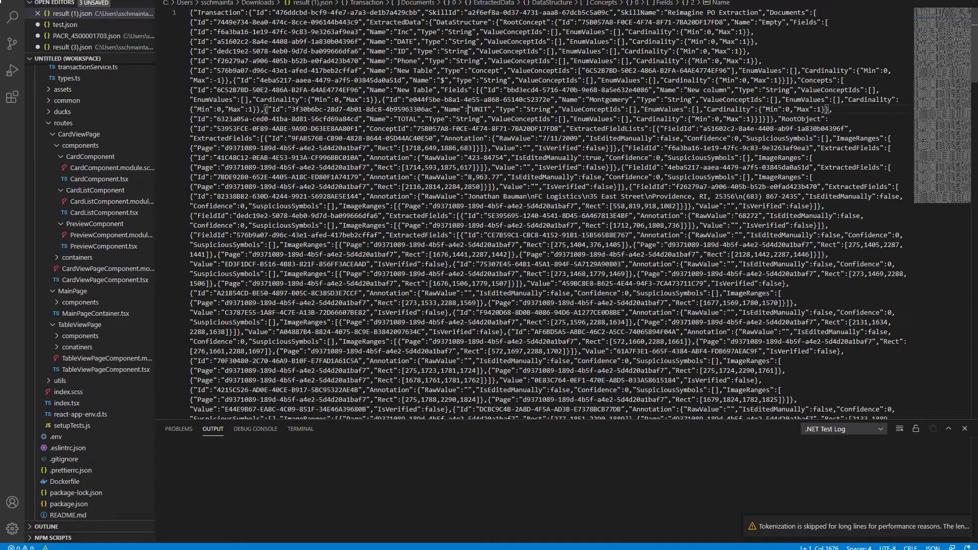
right_click(416, 69)
click(459, 90)
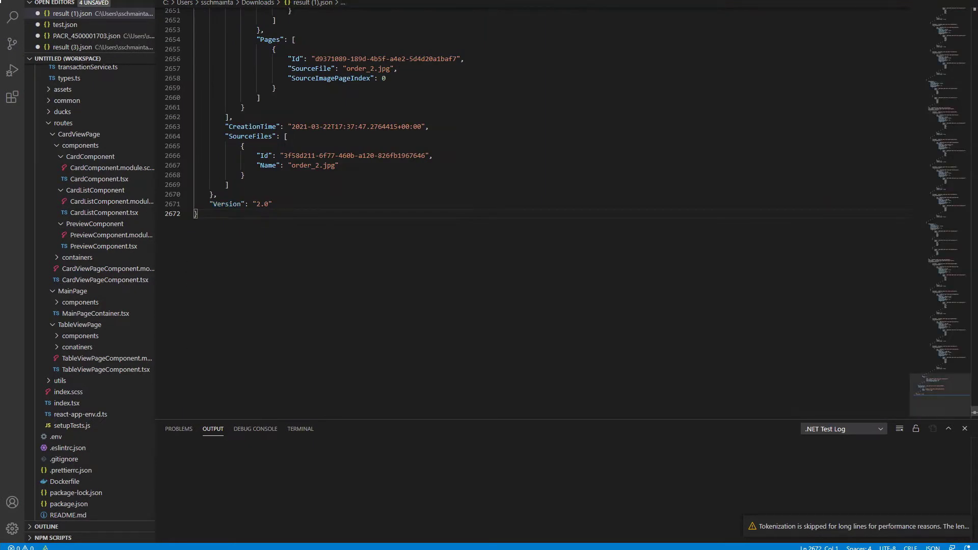
drag(940, 394, 939, 281)
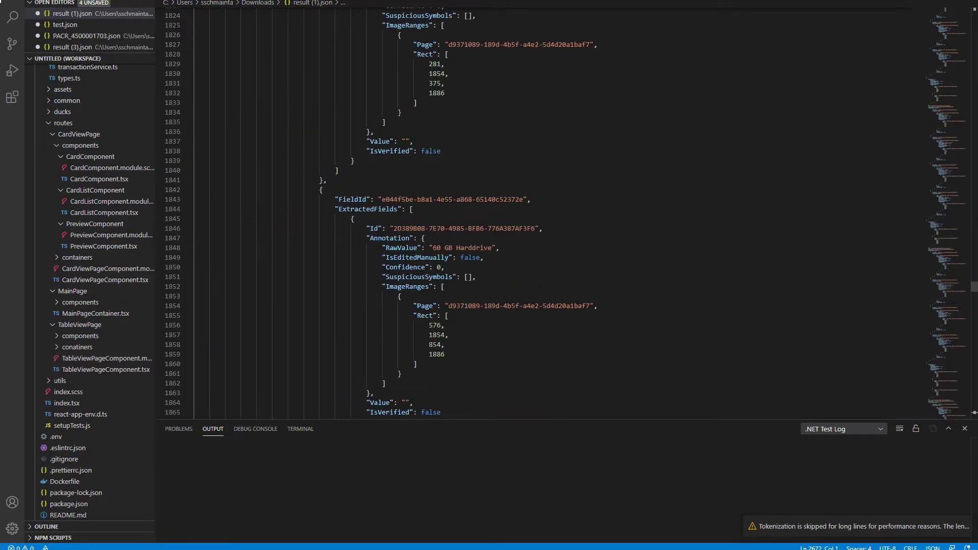
click(436, 248)
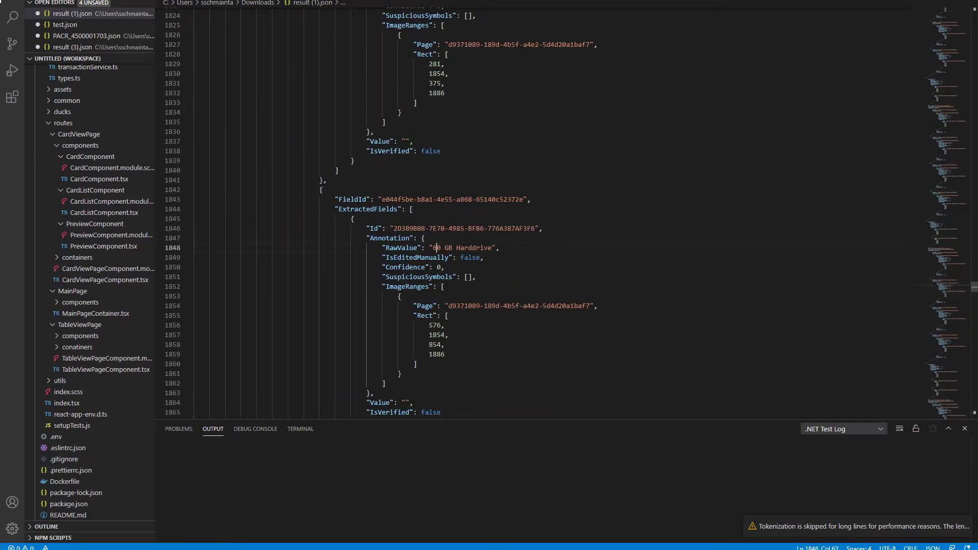